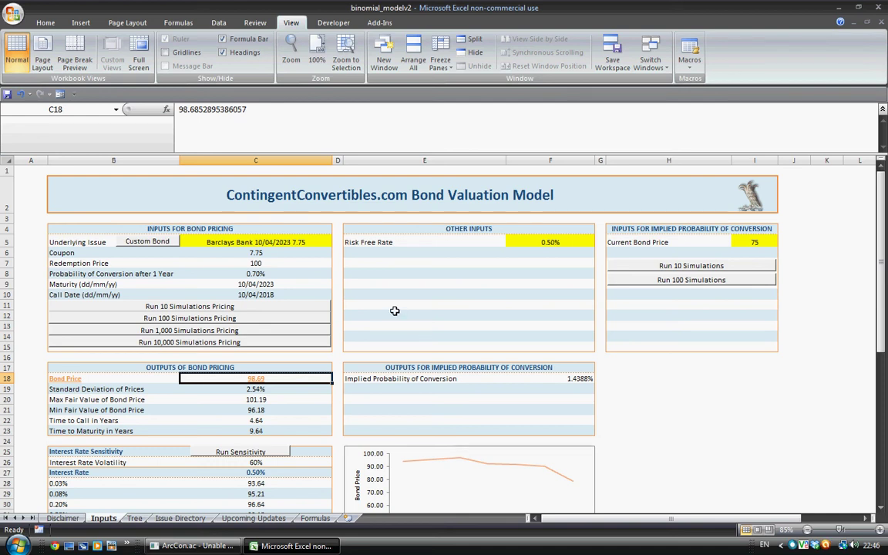
# Examine the Underlying Issue input for bond pricing and browse its list of available bonds, keeping Barclays Bank 10/04/2023 7.75
pyautogui.click(306, 266)
pyautogui.click(300, 253)
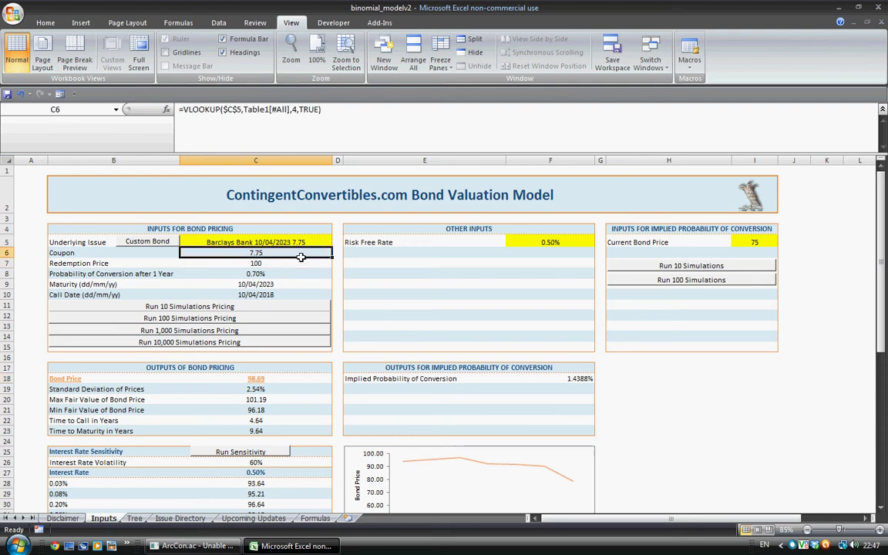
pyautogui.click(302, 243)
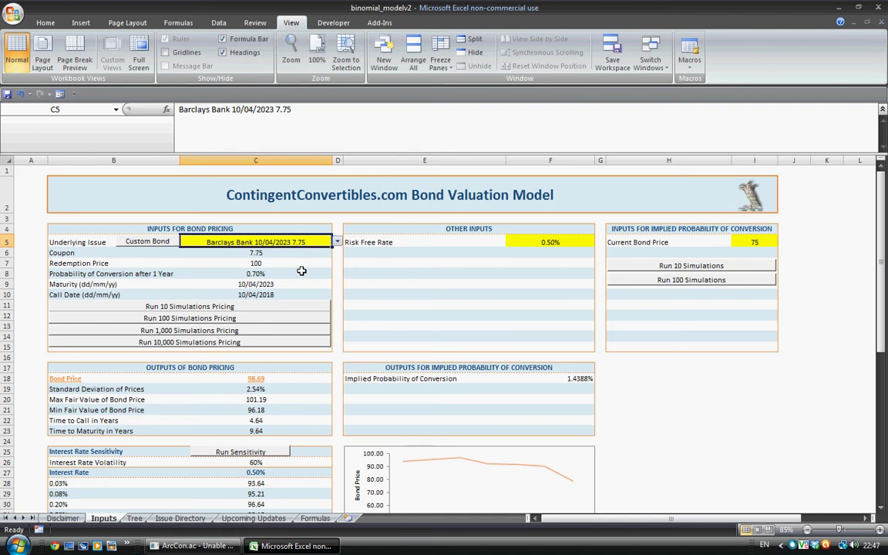
pyautogui.click(88, 242)
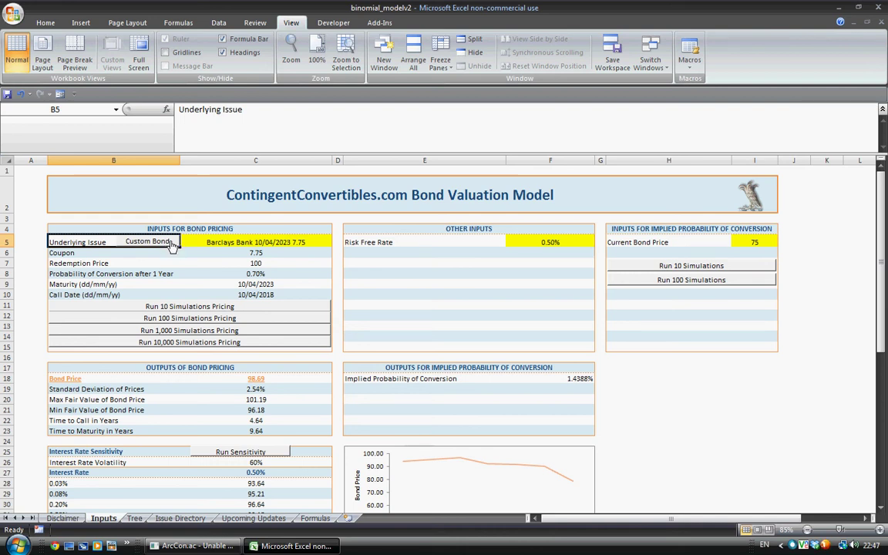
pyautogui.click(199, 244)
pyautogui.click(336, 242)
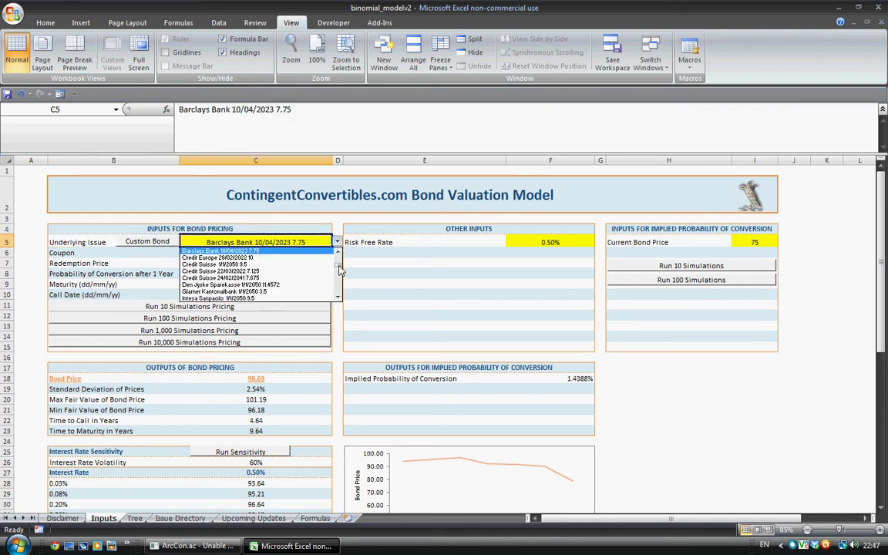
pyautogui.moveTo(337, 254)
pyautogui.mouseDown()
pyautogui.moveTo(337, 288)
pyautogui.moveTo(338, 255)
pyautogui.mouseUp()
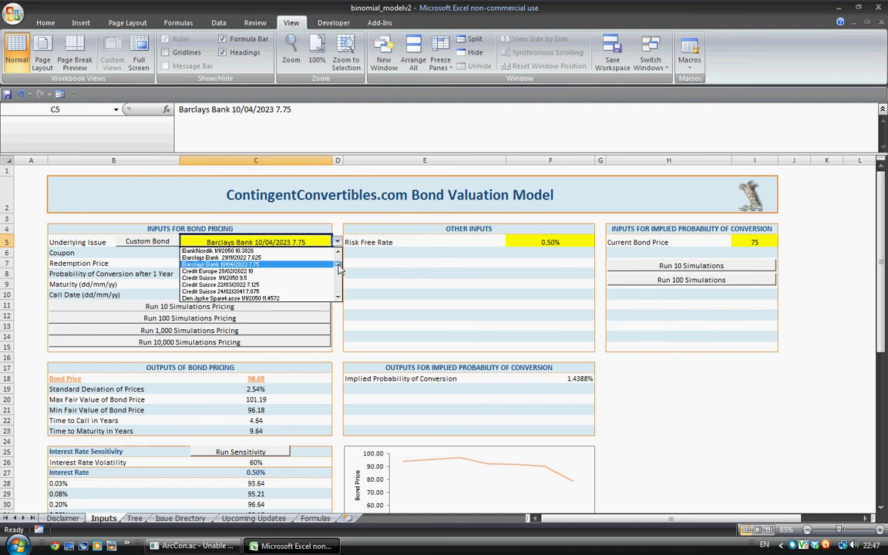
pyautogui.click(337, 244)
# Review the selected bond's pricing inputs from coupon to call date, returning to the Probability of Conversion after 1 Year
pyautogui.press('Down')
pyautogui.press('Down')
pyautogui.press('Down')
pyautogui.press('Down')
pyautogui.press('Up')
pyautogui.press('Down')
pyautogui.press('Down')
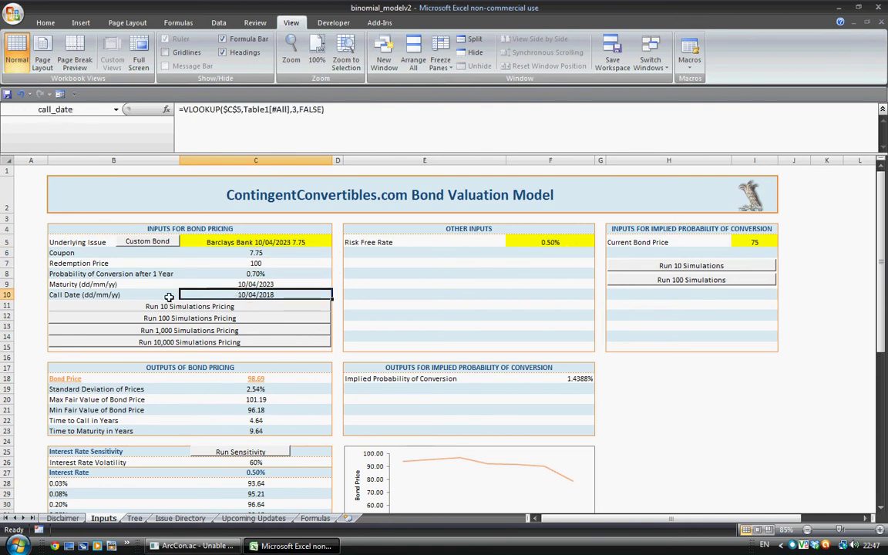
pyautogui.press('Up')
pyautogui.press('Up')
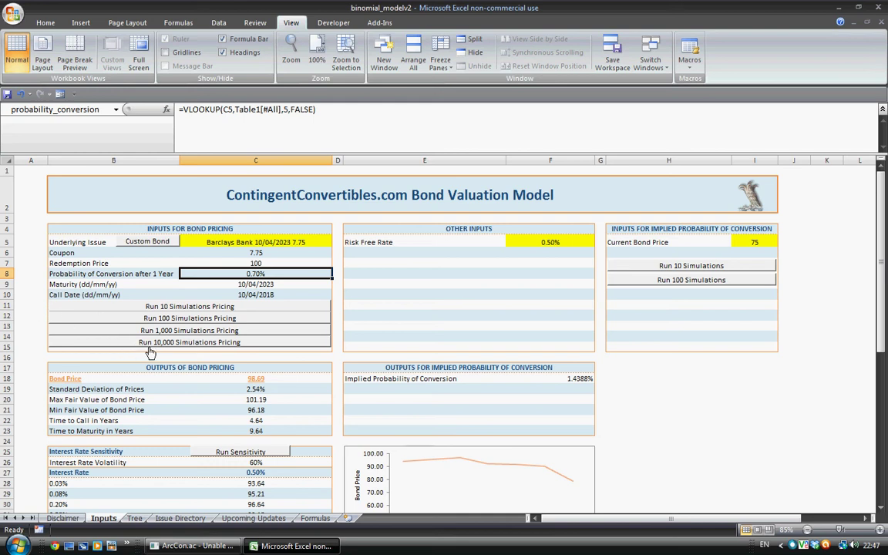
# Inspect the bond pricing outputs: bond price, standard deviation of prices, and the max and min fair values
pyautogui.scroll(-1, 232, 353)
pyautogui.click(243, 320)
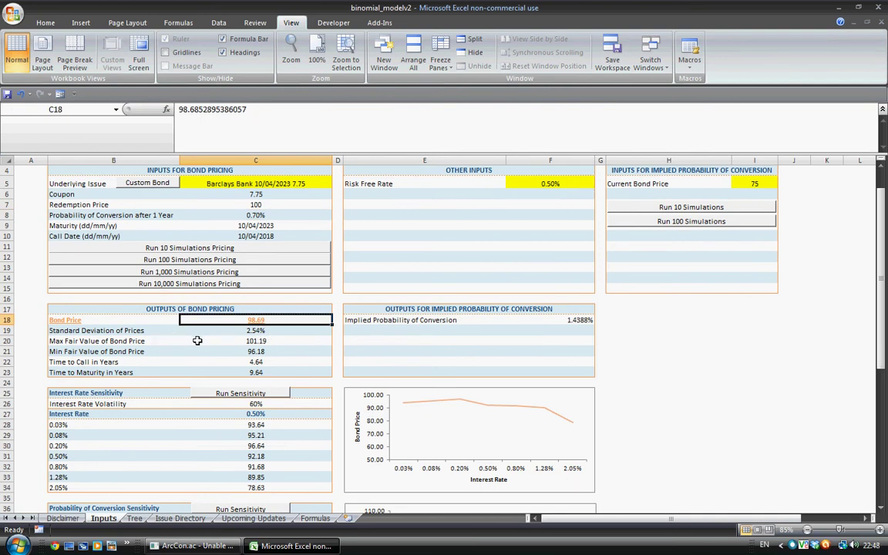
pyautogui.press('Down')
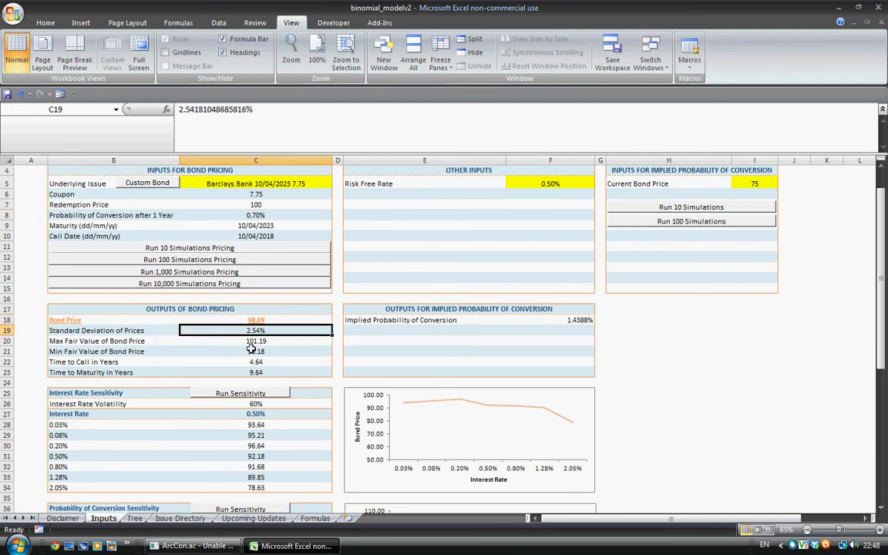
pyautogui.press('Down')
pyautogui.press('Down')
pyautogui.hotkey('shift', 'Up')
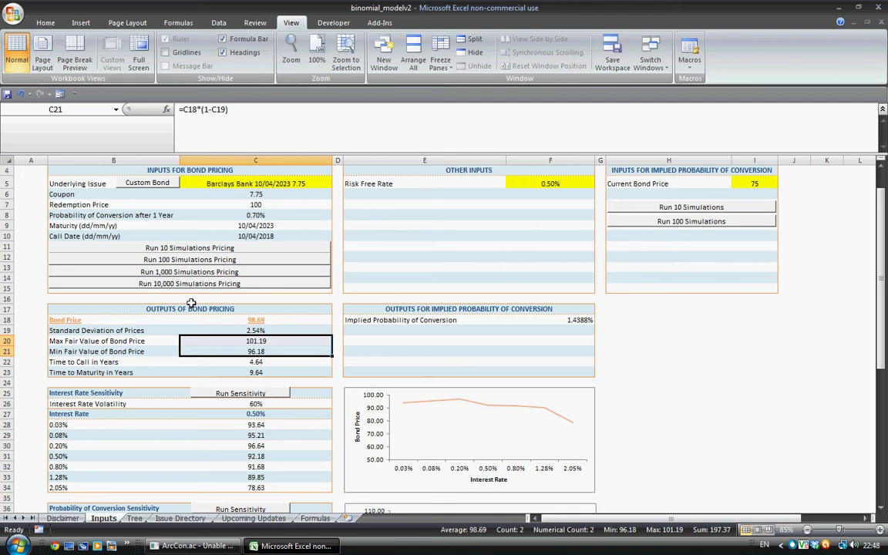
pyautogui.click(249, 332)
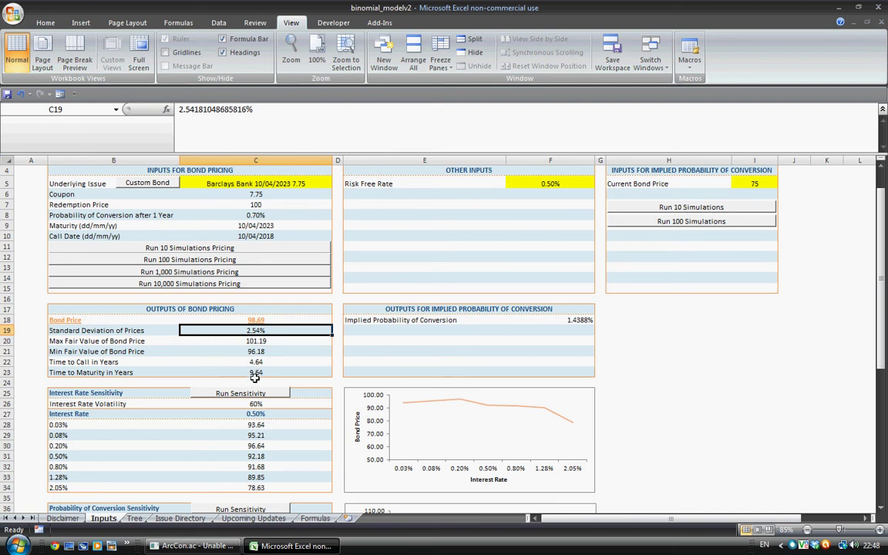
# Examine the interest rate and probability of conversion sensitivity tables with their charts, checking the one-year conversion probability input
pyautogui.scroll(-1, 260, 367)
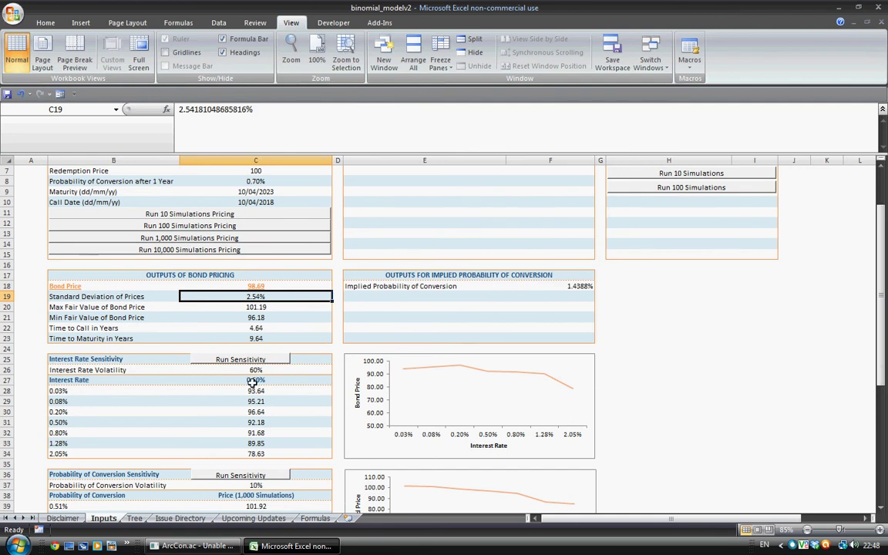
pyautogui.scroll(2, 253, 382)
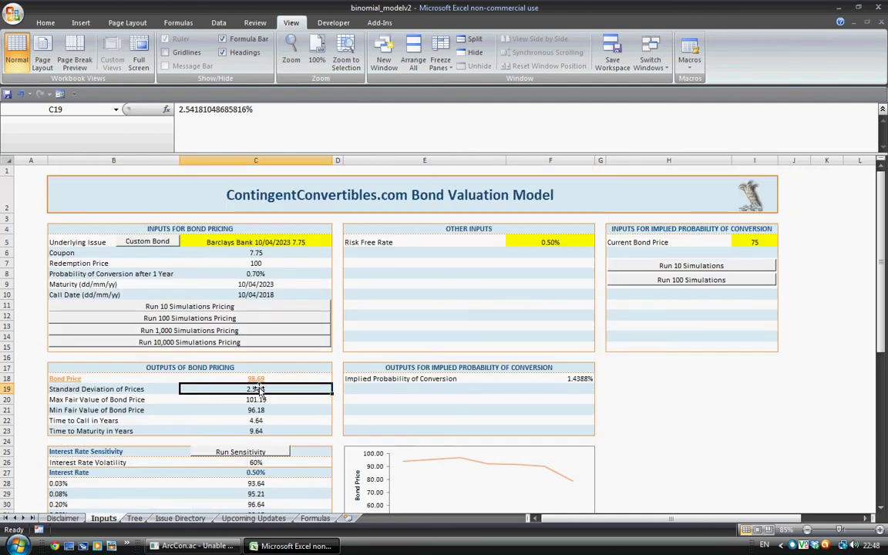
pyautogui.scroll(-1, 255, 381)
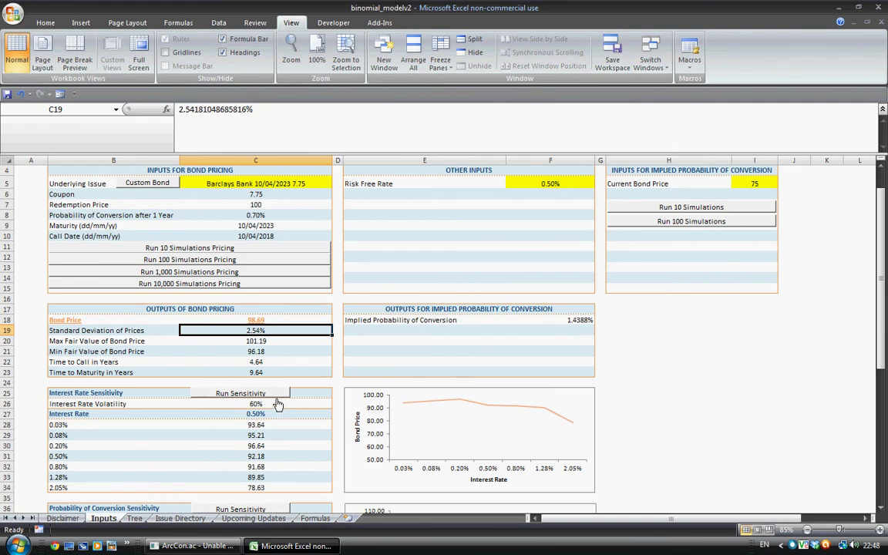
pyautogui.scroll(-1, 250, 363)
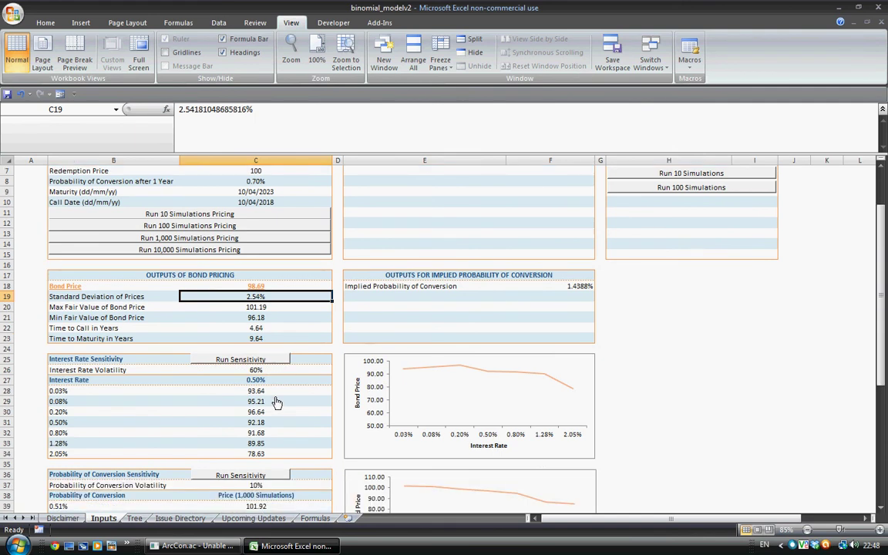
pyautogui.scroll(-1, 249, 361)
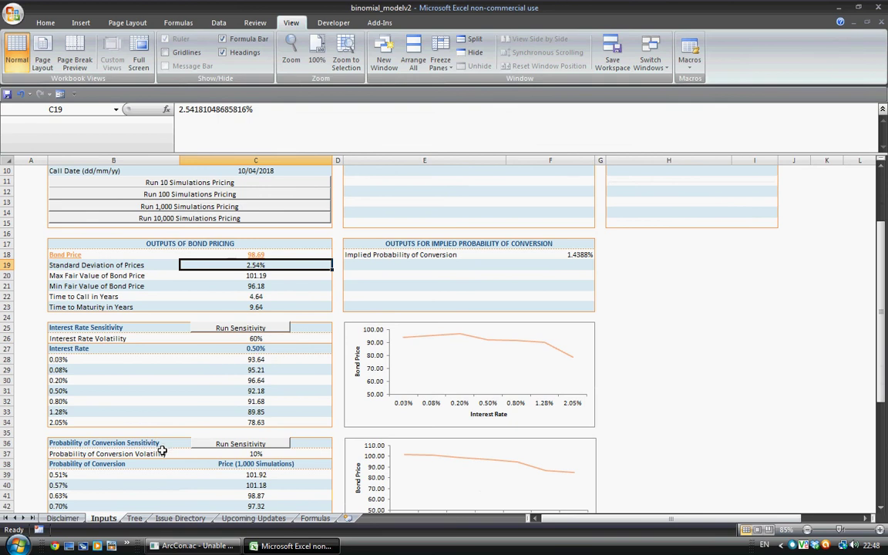
pyautogui.scroll(2, 131, 413)
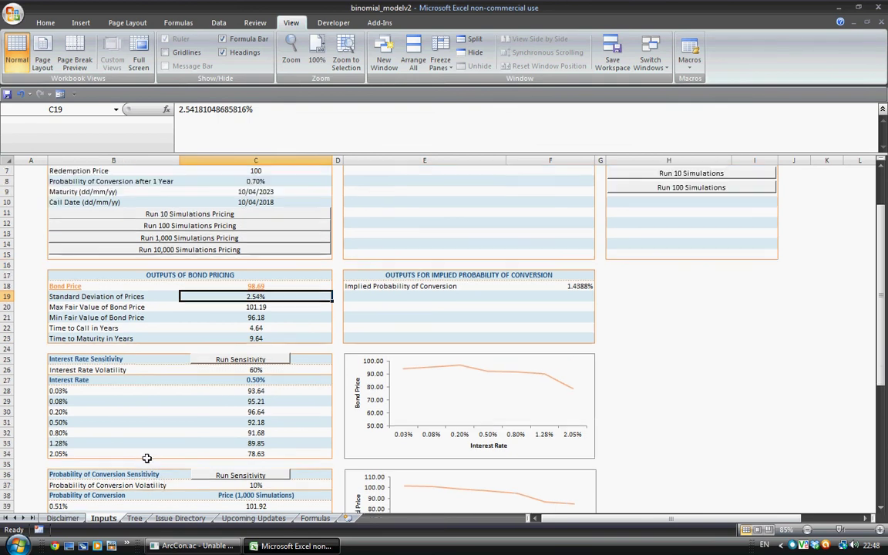
pyautogui.click(250, 216)
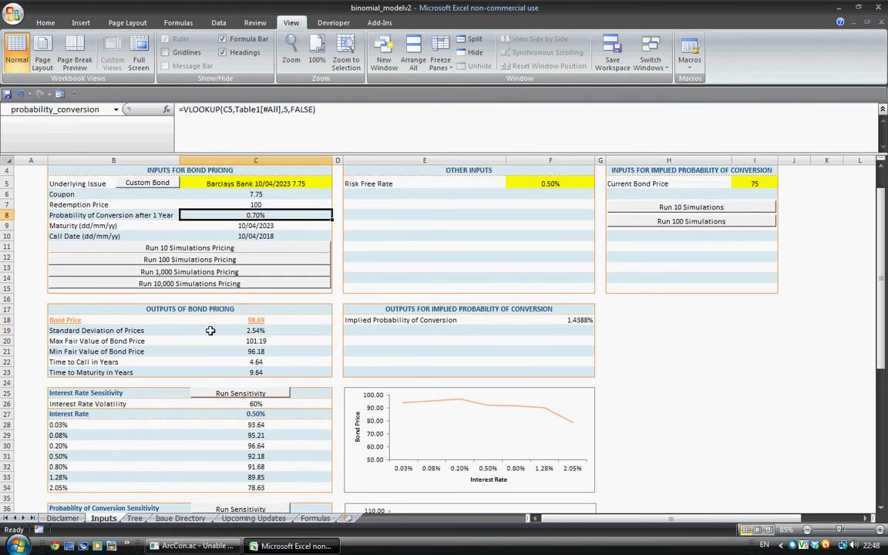
pyautogui.scroll(-4, 212, 308)
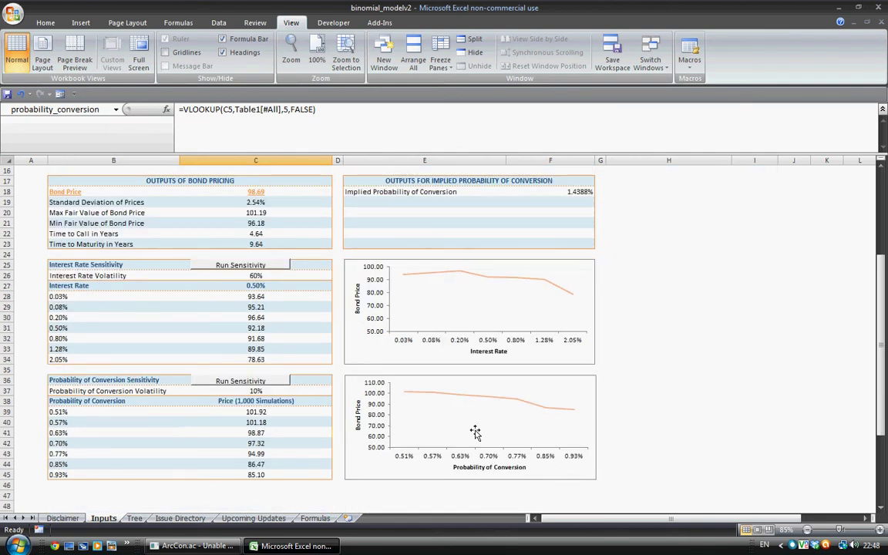
pyautogui.scroll(1, 493, 401)
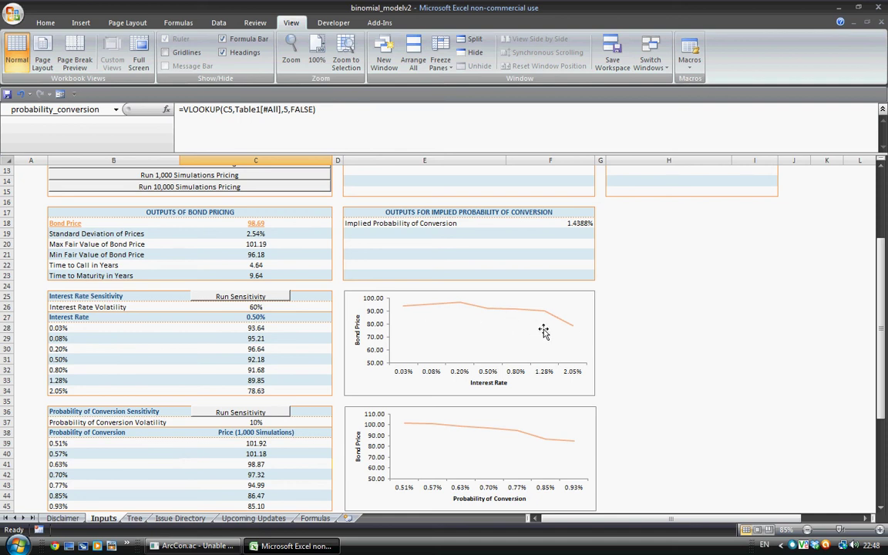
# Review the Risk Free Rate input alongside the selected bond's maturity date
pyautogui.scroll(4, 548, 327)
pyautogui.press('Up')
pyautogui.press('Up')
pyautogui.press('Up')
pyautogui.press('Right')
pyautogui.press('Right')
pyautogui.press('Right')
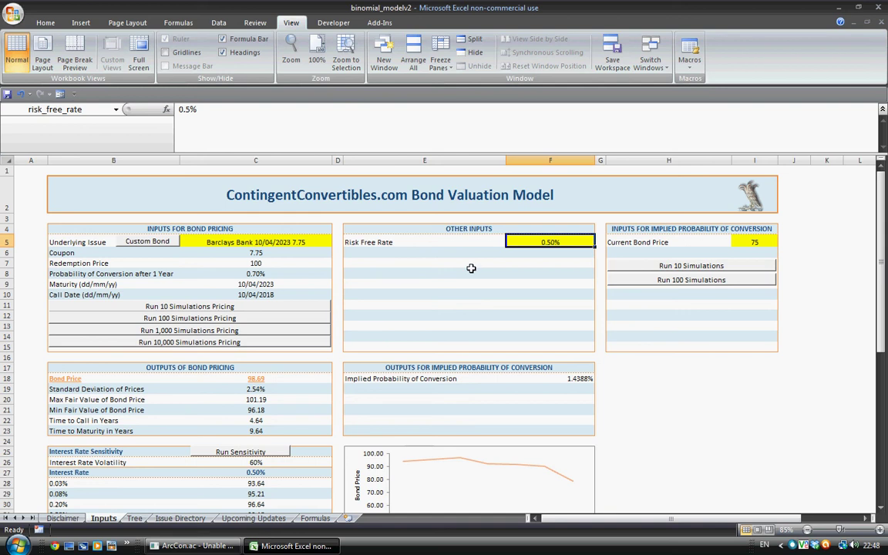
pyautogui.click(310, 244)
pyautogui.click(302, 285)
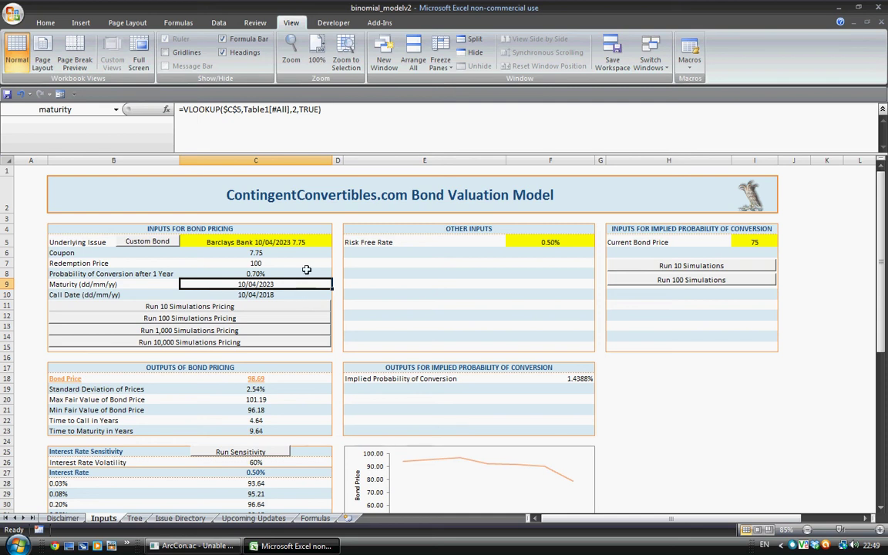
pyautogui.click(526, 245)
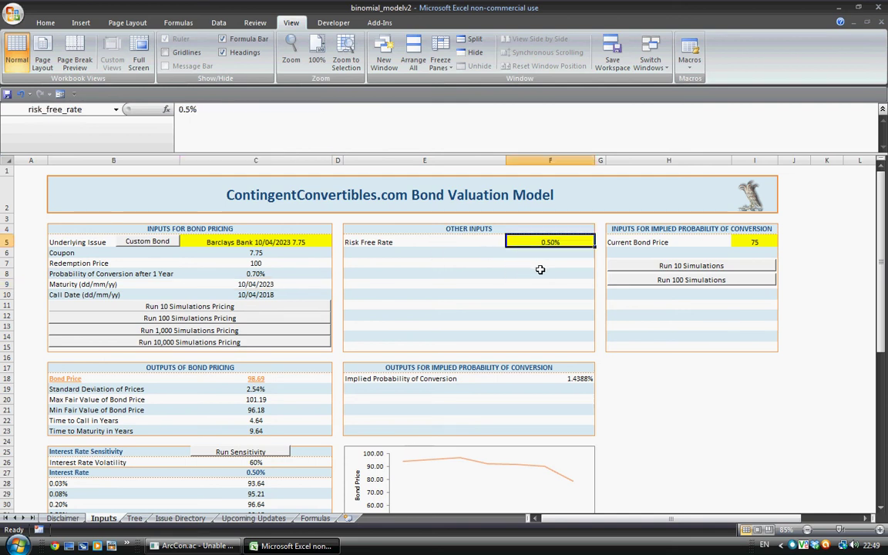
# Check the Current Bond Price input and the Implied Probability of Conversion output in F18
pyautogui.click(751, 244)
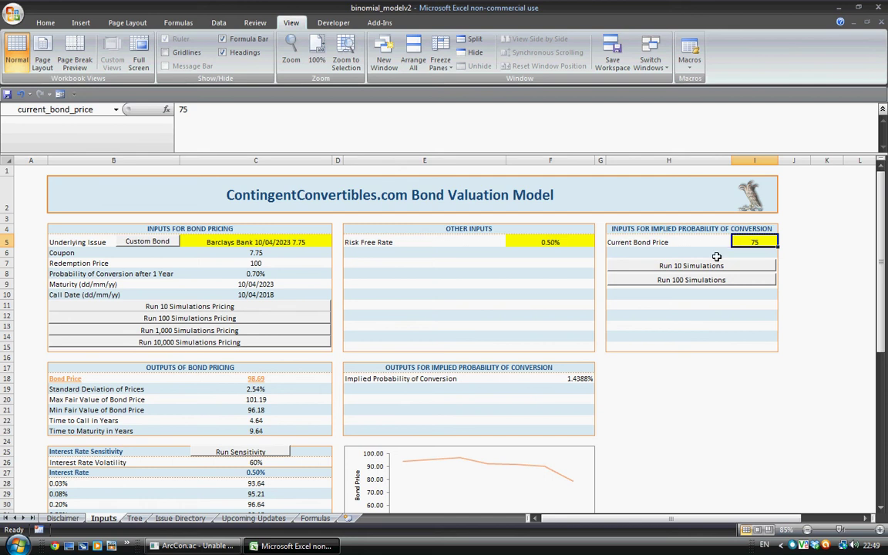
pyautogui.click(577, 380)
pyautogui.click(453, 383)
pyautogui.click(537, 378)
pyautogui.click(501, 382)
pyautogui.click(515, 383)
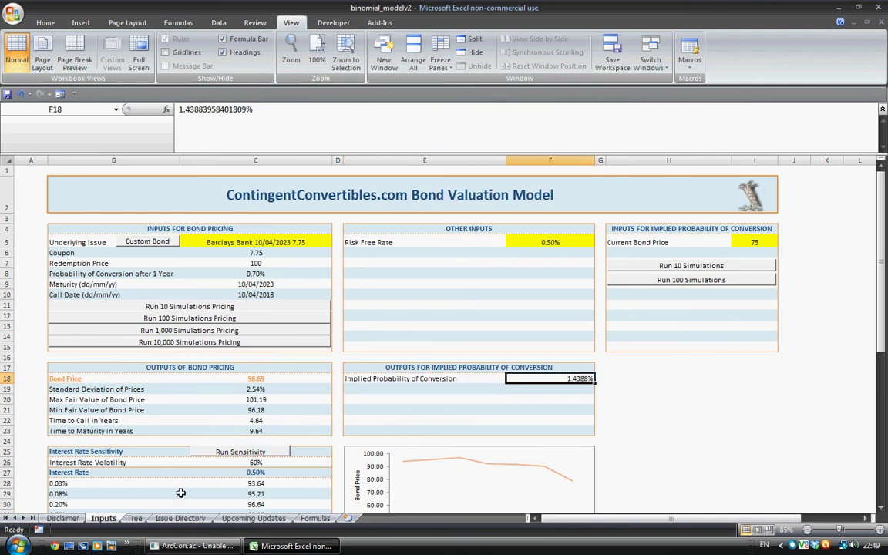
# Switch to the Tree sheet and inspect the Step 1 cash flow formula in E250 at the tree's beginning
pyautogui.hotkey('ctrl', 'pagedown')
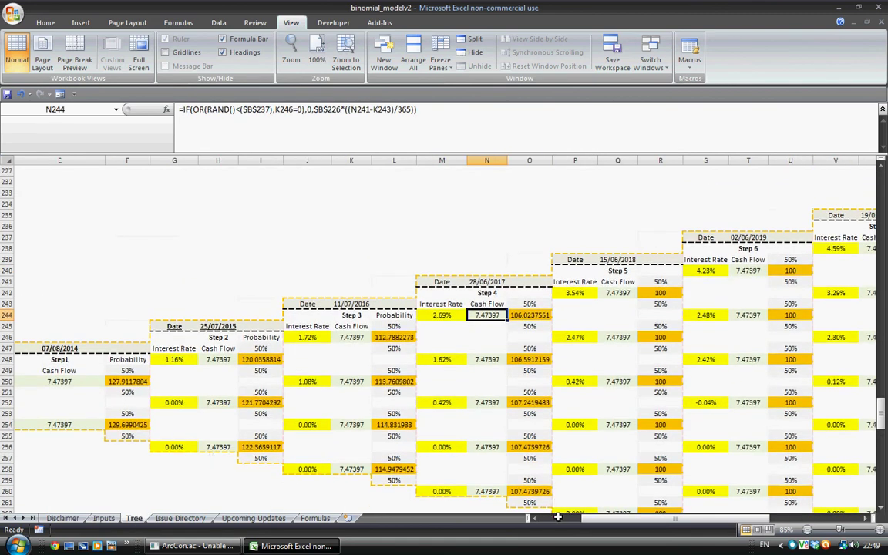
pyautogui.hscroll(-4, 533, 522)
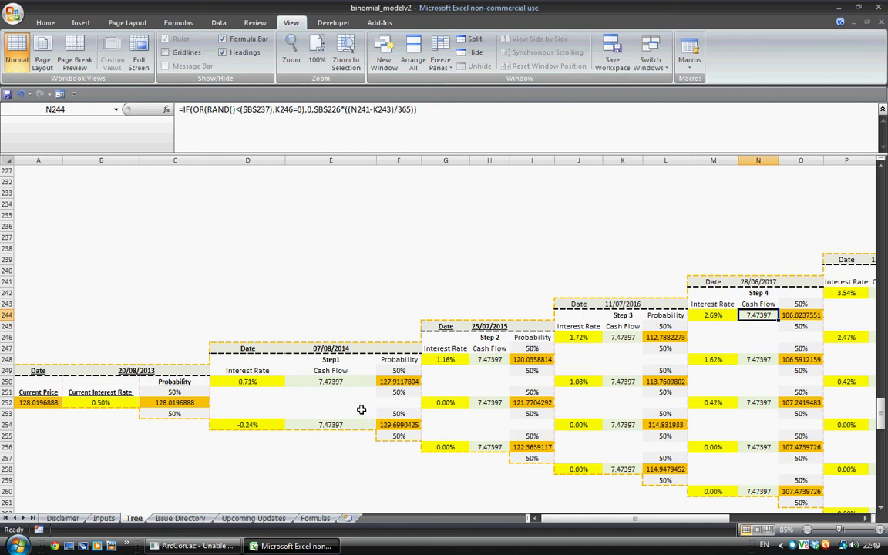
pyautogui.click(348, 363)
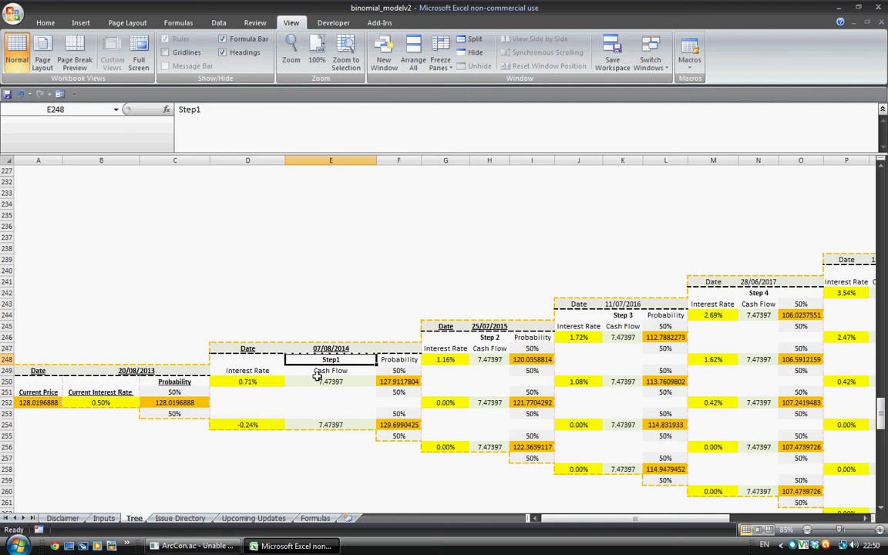
pyautogui.click(323, 386)
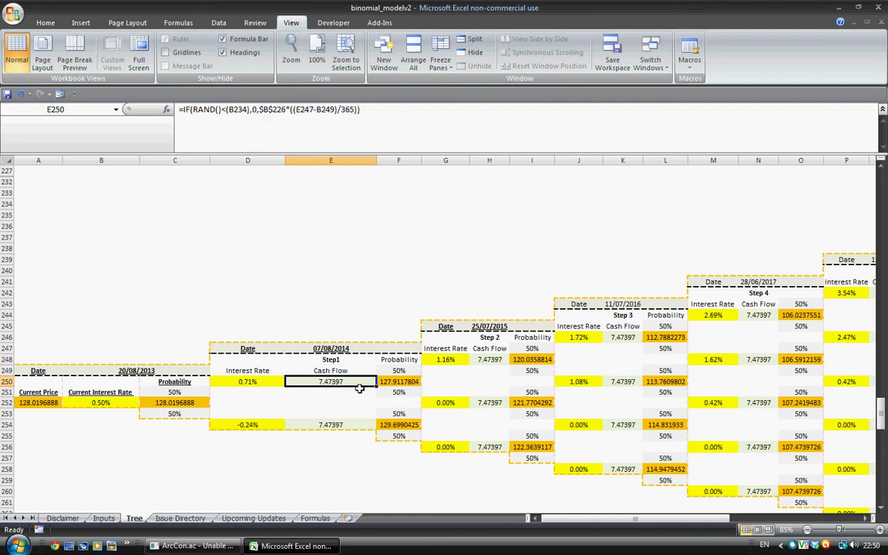
# Recalculate the random binomial tree by re-entering the existing price formula in C252
pyautogui.click(186, 406)
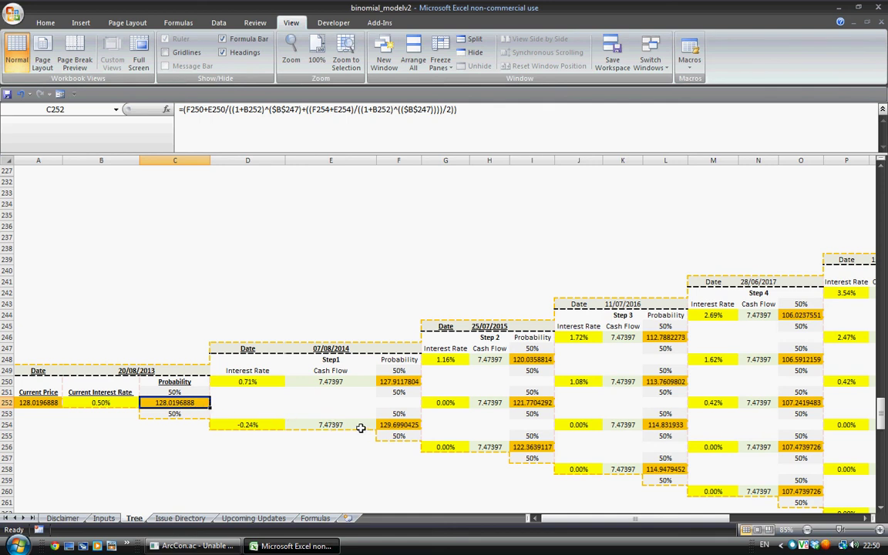
pyautogui.press('F2')
pyautogui.press('Return')
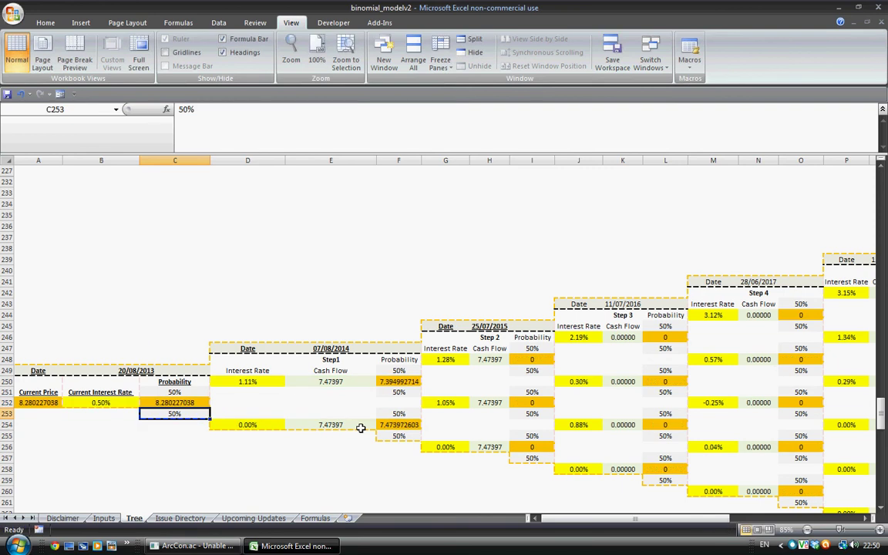
pyautogui.press('Up')
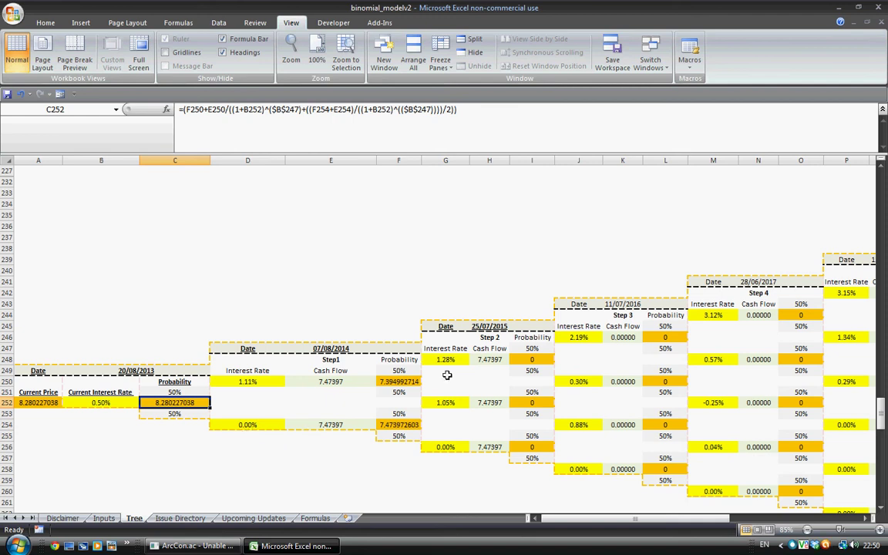
# Inspect the Step 3 cash flow formula in K246 and the starting price formula in C252
pyautogui.click(614, 317)
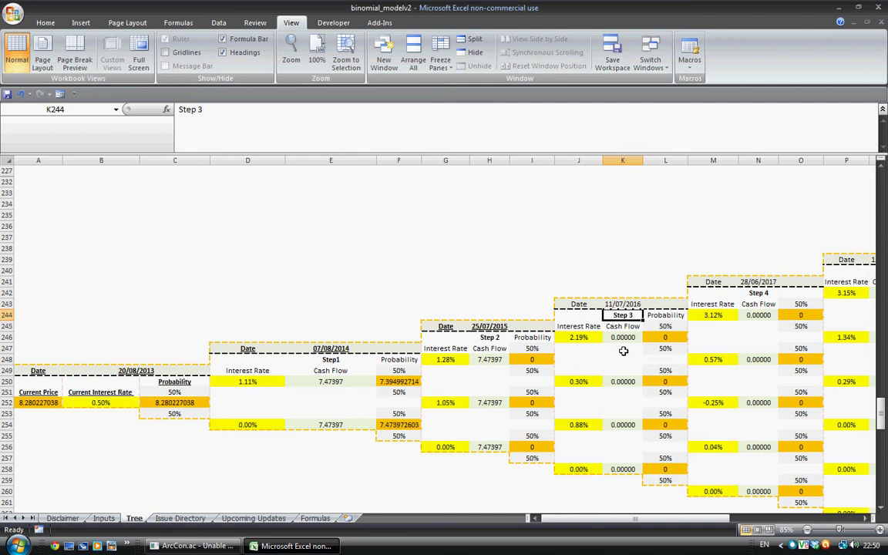
pyautogui.click(620, 338)
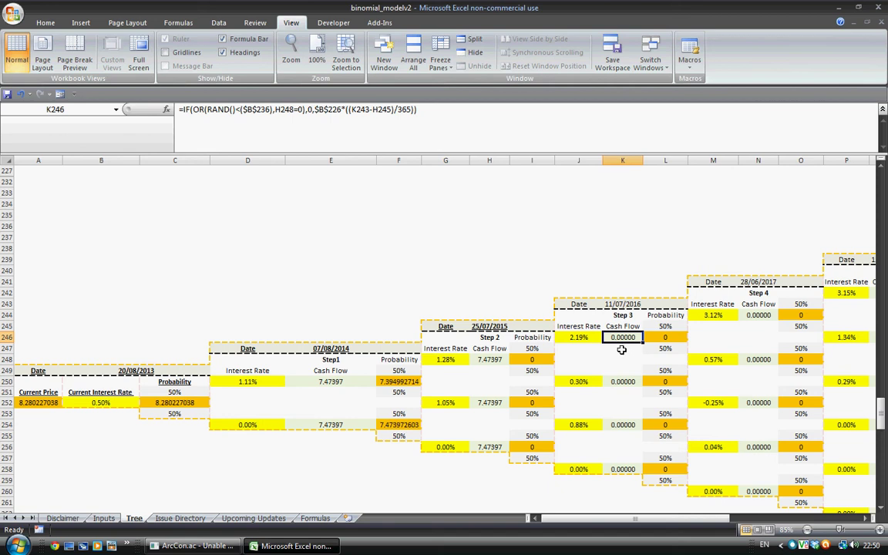
pyautogui.click(171, 404)
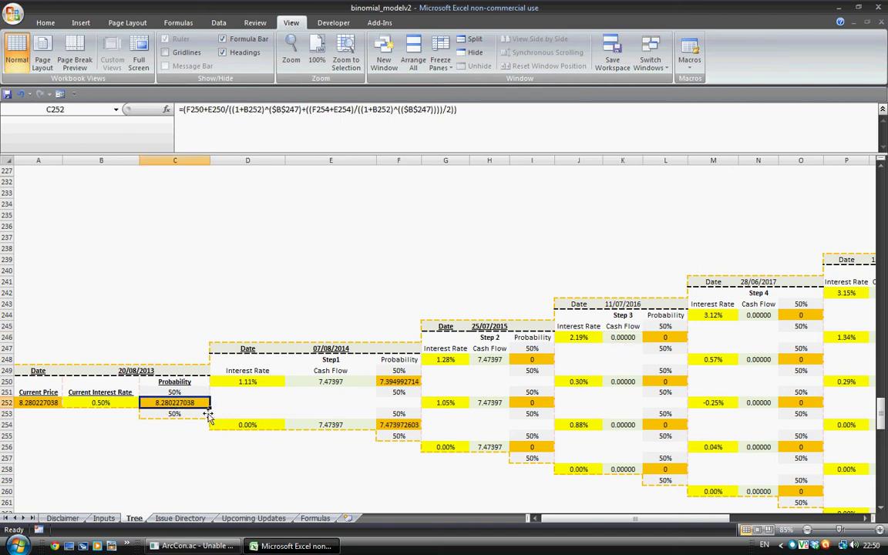
# Inspect the Step 3 cash flow formula in K246 and the Current Interest Rate formula in B252
pyautogui.click(623, 337)
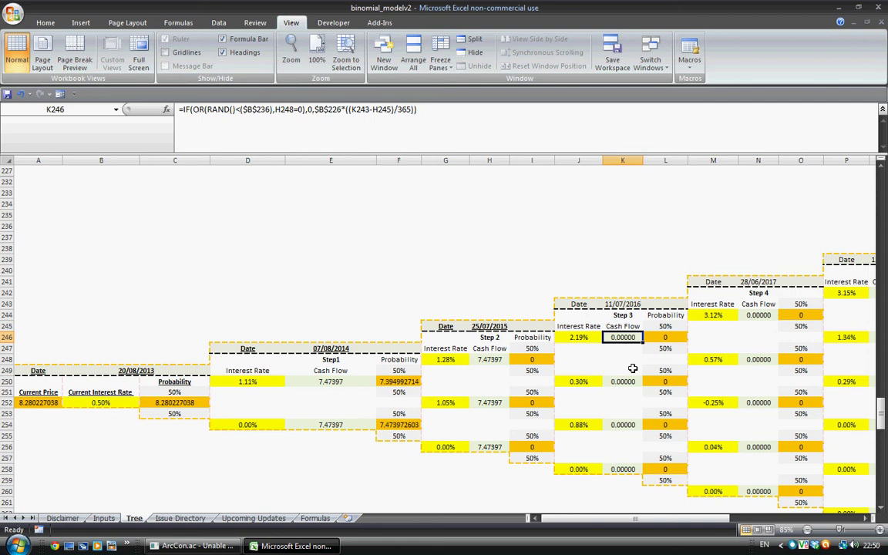
pyautogui.press('Up')
pyautogui.press('Up')
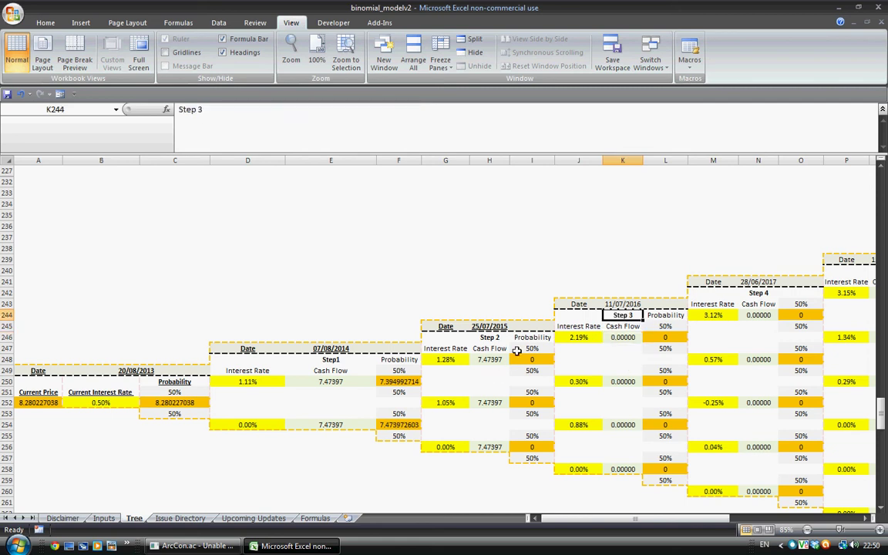
pyautogui.moveTo(508, 342); pyautogui.dragTo(358, 451)
pyautogui.click(350, 435)
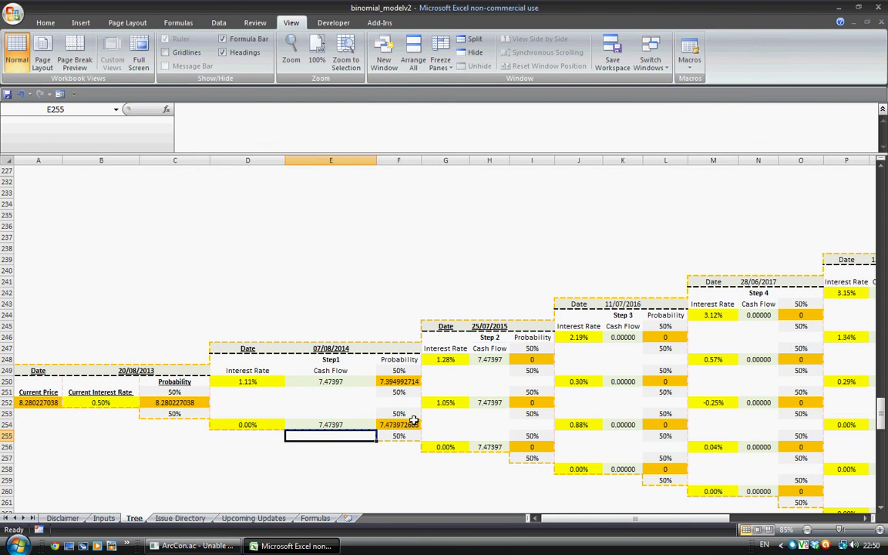
pyautogui.click(122, 404)
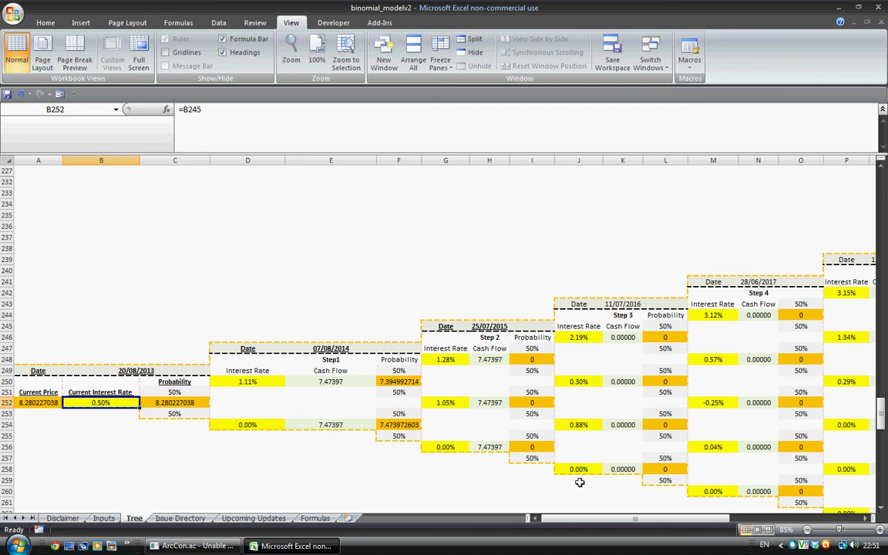
# Recalculate the random binomial tree once by re-entering the existing starting price formula in C252
pyautogui.click(201, 407)
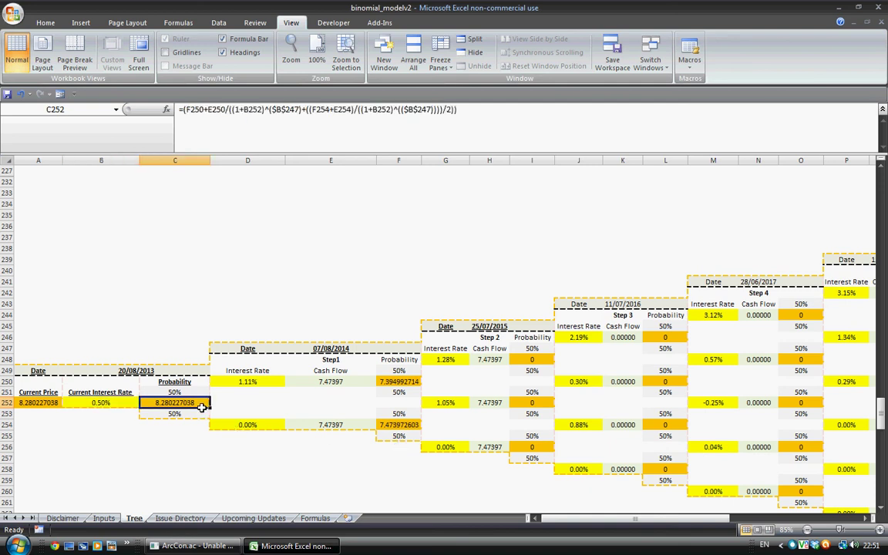
pyautogui.press('F3')
pyautogui.press('Escape')
pyautogui.press('Return')
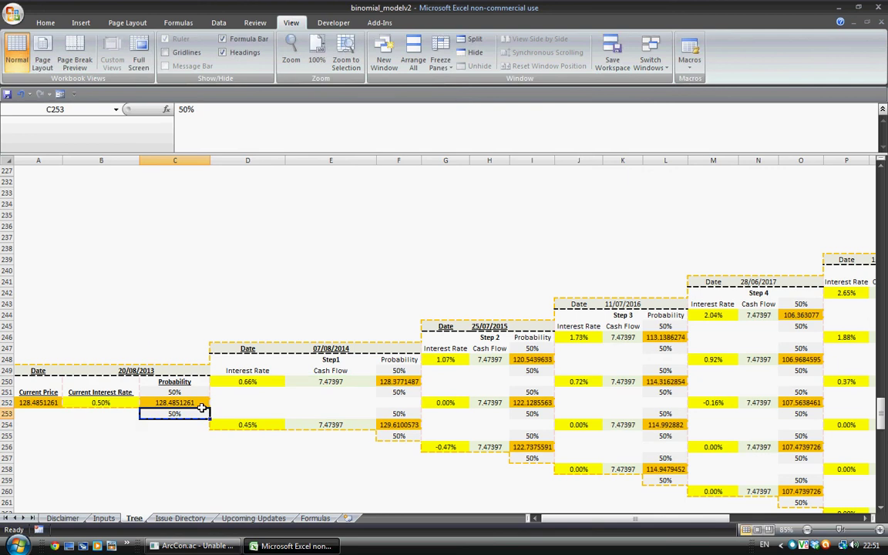
# Inspect the Step 5 date formula in Q239 and the call-date price formula in R242
pyautogui.click(867, 519)
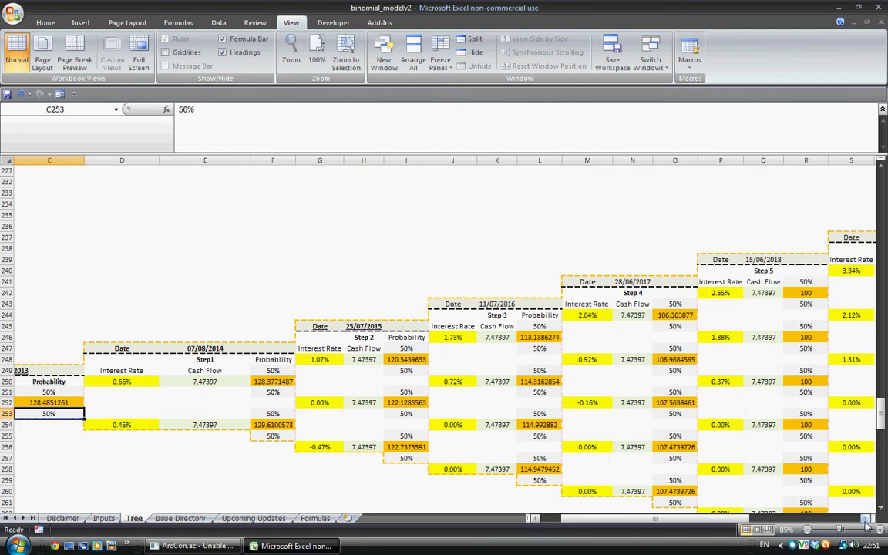
pyautogui.click(866, 519)
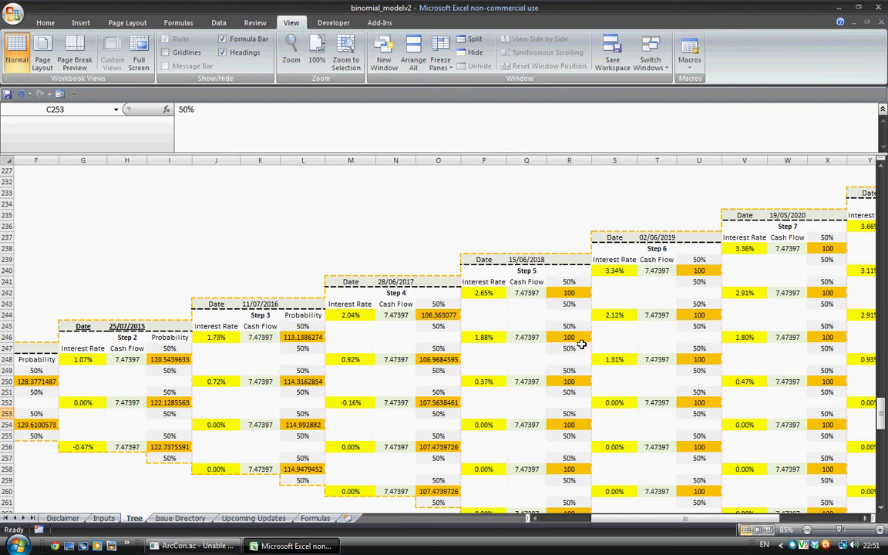
pyautogui.click(529, 271)
pyautogui.click(533, 260)
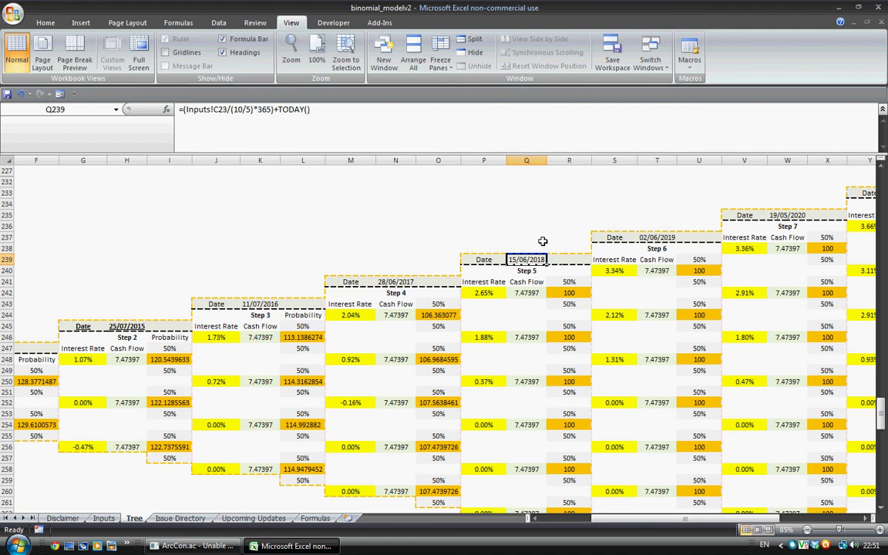
pyautogui.click(563, 294)
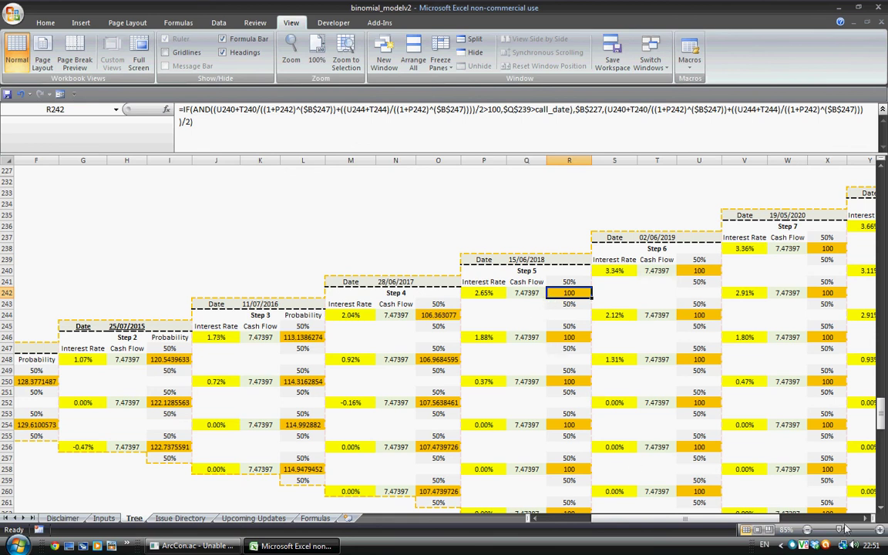
# Inspect the Step 8 price formula in AA244 and the Step 10 Final Maturity formula in AE236
pyautogui.hscroll(6, 862, 526)
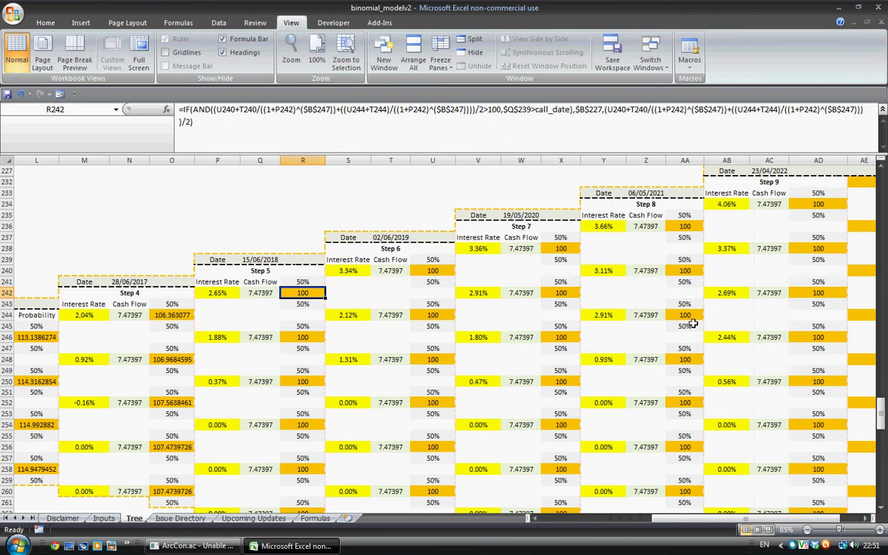
pyautogui.click(686, 316)
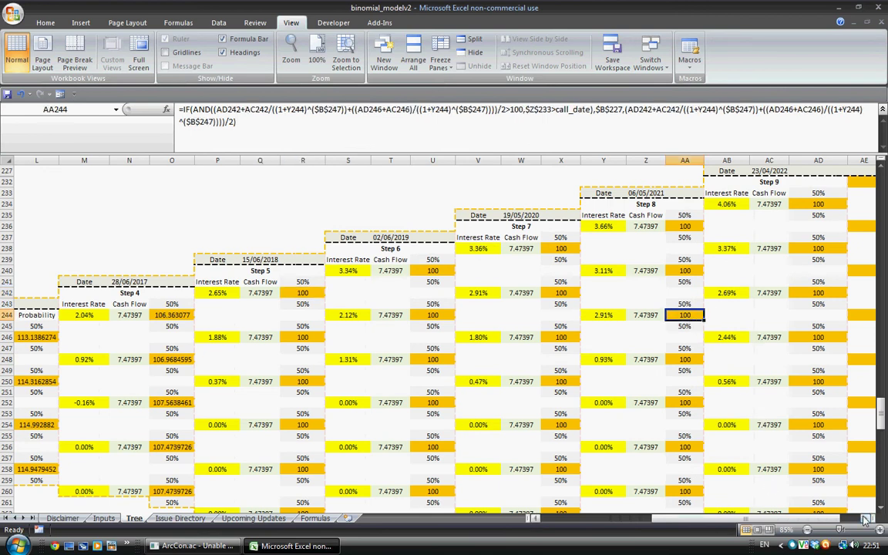
pyautogui.hscroll(4, 863, 521)
pyautogui.scroll(2, 753, 371)
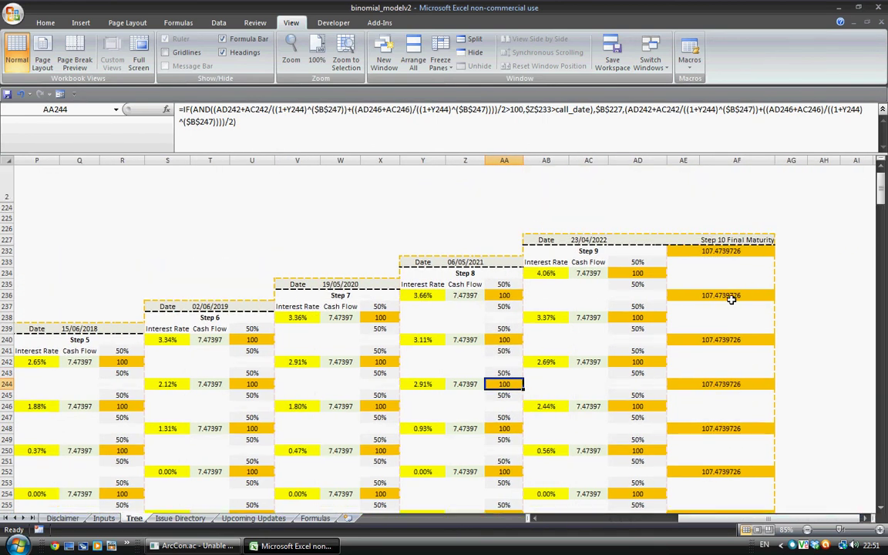
pyautogui.click(731, 298)
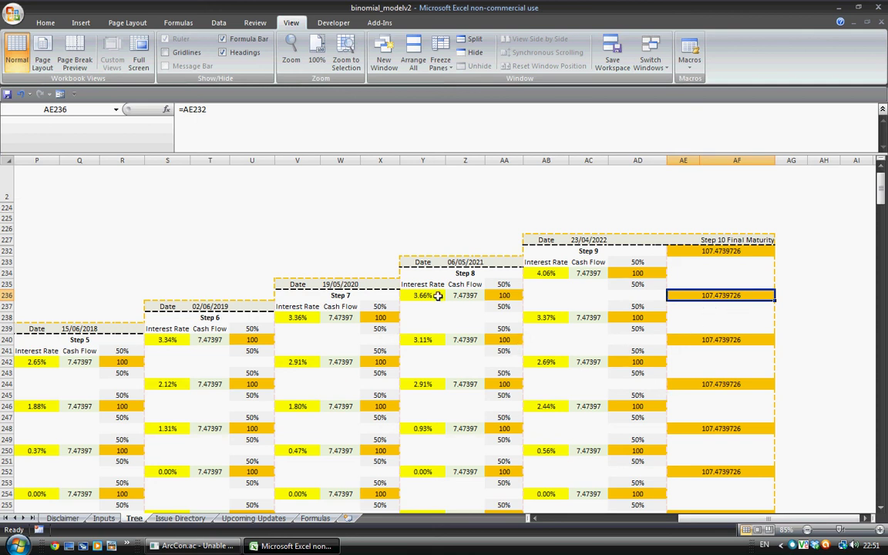
pyautogui.scroll(-1, 467, 348)
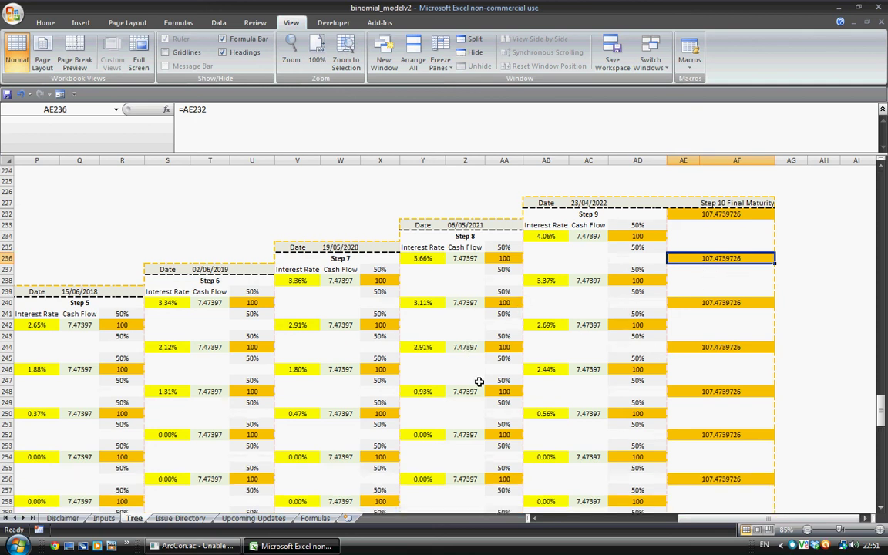
# Return to the tree's beginning and re-enter the unchanged price formula in C252 several times to simulate new random trees
pyautogui.moveTo(675, 521); pyautogui.dragTo(532, 521)
pyautogui.click(175, 436)
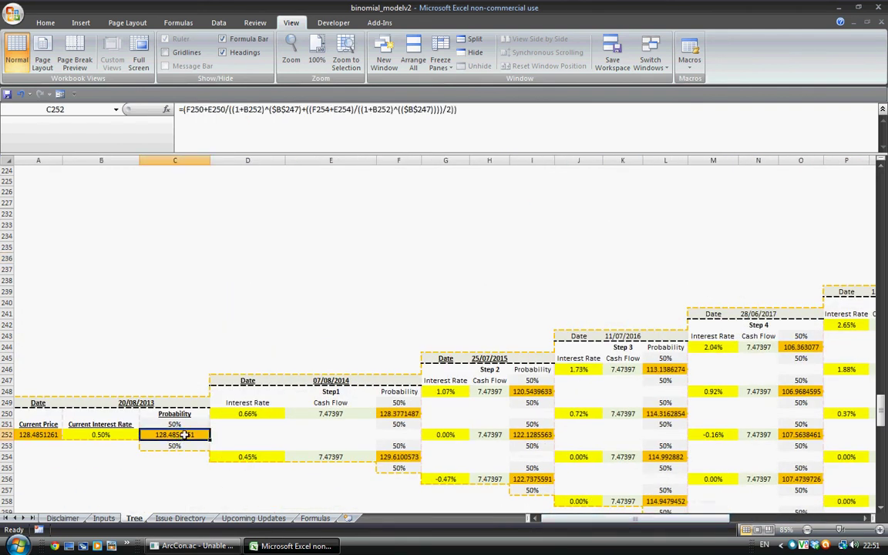
pyautogui.press('F2')
pyautogui.press('Return')
pyautogui.press('Up')
pyautogui.press('F2')
pyautogui.press('Return')
pyautogui.press('Up')
pyautogui.press('F2')
pyautogui.press('Return')
pyautogui.press('Up')
pyautogui.press('F2')
pyautogui.press('Return')
pyautogui.press('F2')
pyautogui.press('Return')
pyautogui.press('F2')
pyautogui.press('Return')
pyautogui.press('Up')
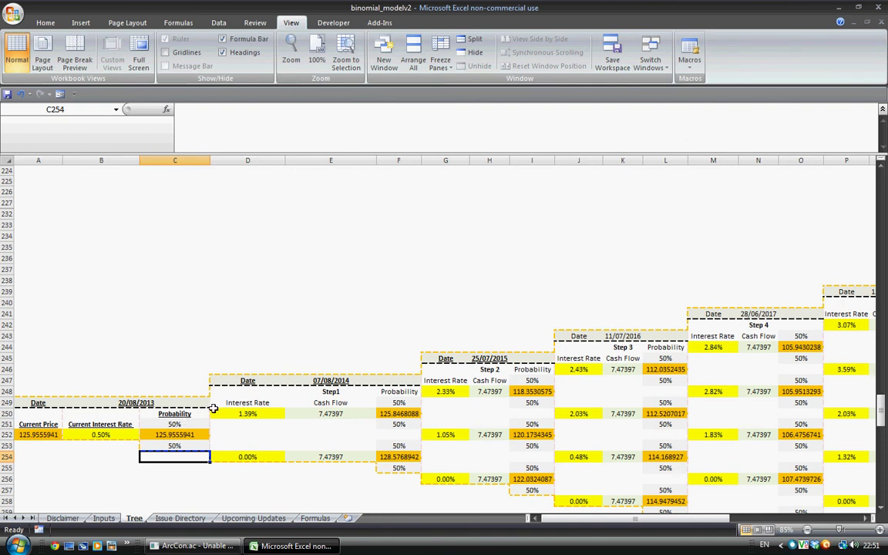
# Check the starting price formula in C252 and review the tree's nodes through Step 8
pyautogui.click(185, 436)
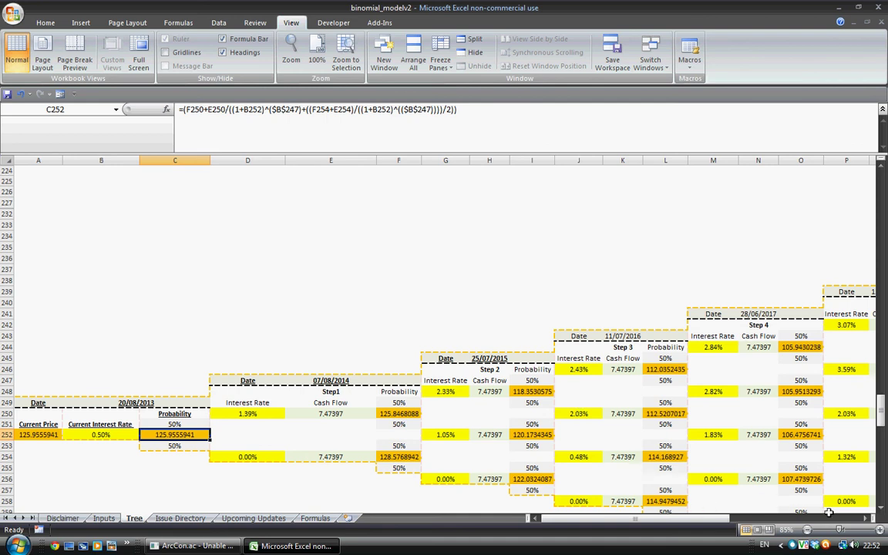
pyautogui.click(864, 519)
pyautogui.click(865, 519)
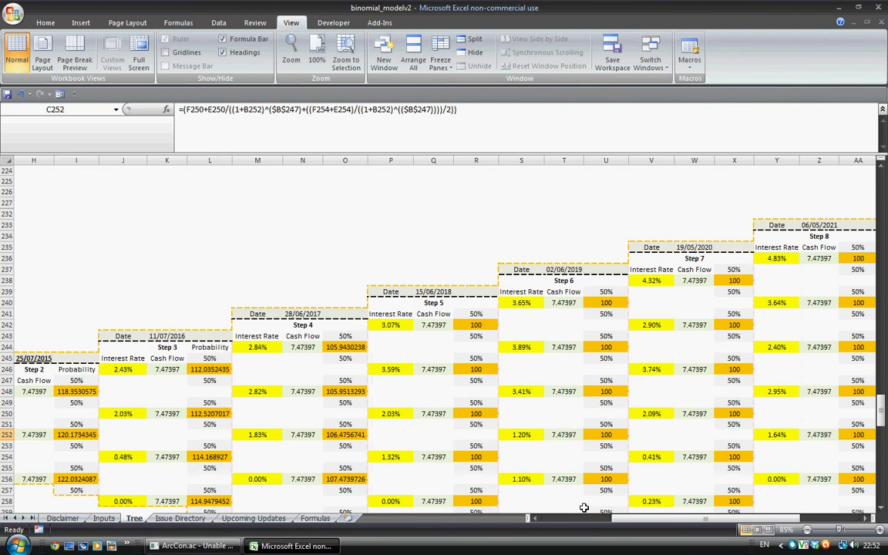
pyautogui.click(538, 520)
pyautogui.click(537, 520)
pyautogui.click(538, 520)
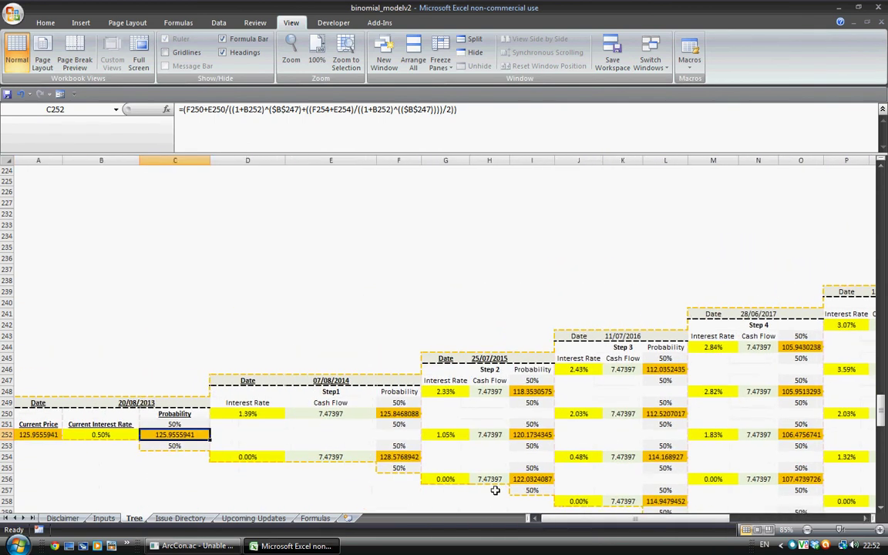
# Switch to the Inputs sheet and inspect the lookup formula for Probability of Conversion after 1 Year in C8
pyautogui.click(103, 518)
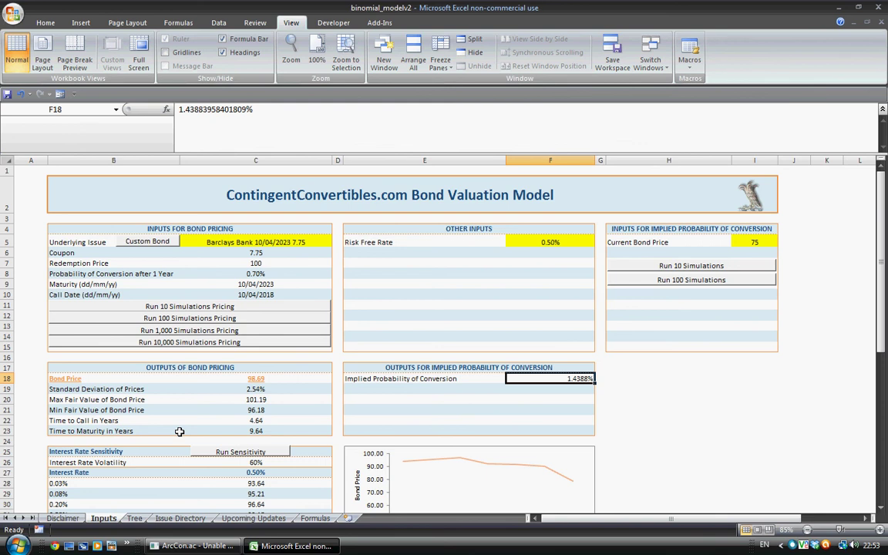
pyautogui.press('Up')
pyautogui.press('Up')
pyautogui.press('Up')
pyautogui.press('Up')
pyautogui.press('Up')
pyautogui.press('Up')
pyautogui.press('Up')
pyautogui.press('Up')
pyautogui.press('Up')
pyautogui.press('Up')
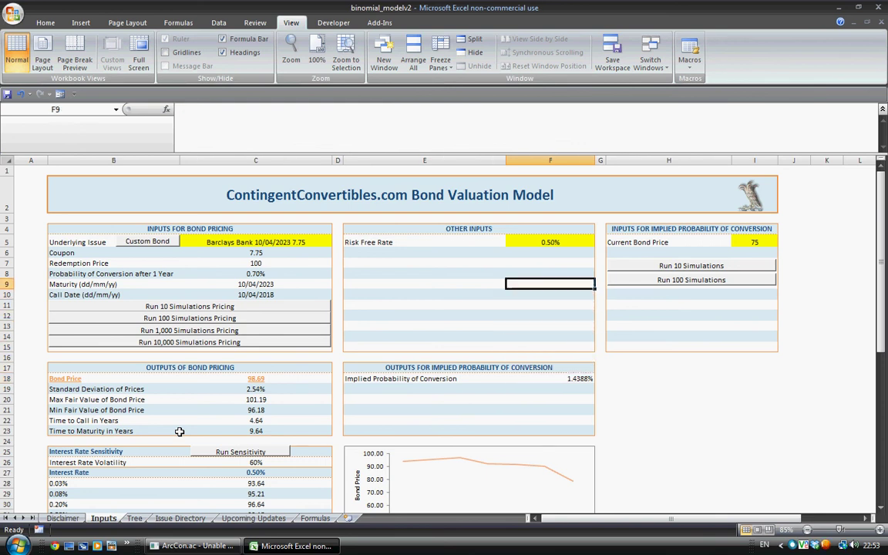
pyautogui.press('Left')
pyautogui.press('Left')
pyautogui.press('Left')
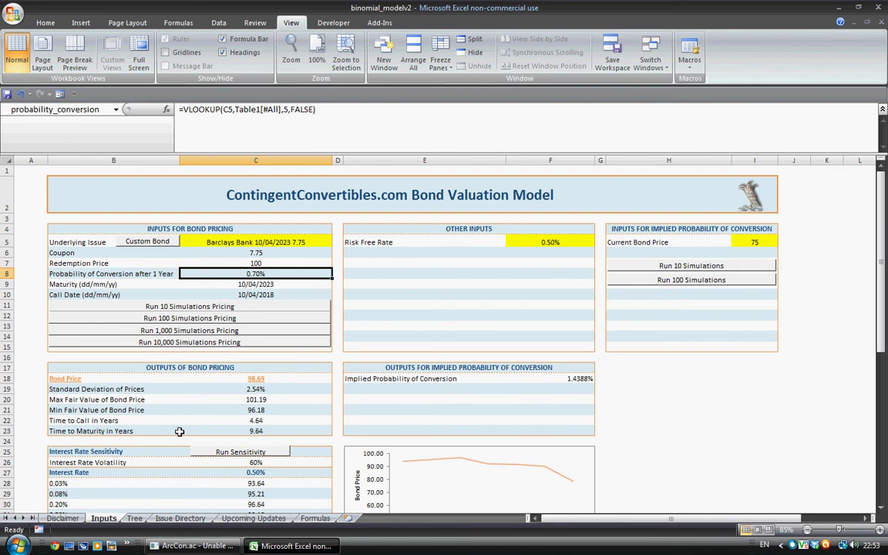
pyautogui.press('Left')
pyautogui.press('Right')
pyautogui.press('Left')
pyautogui.press('Right')
pyautogui.click(323, 185)
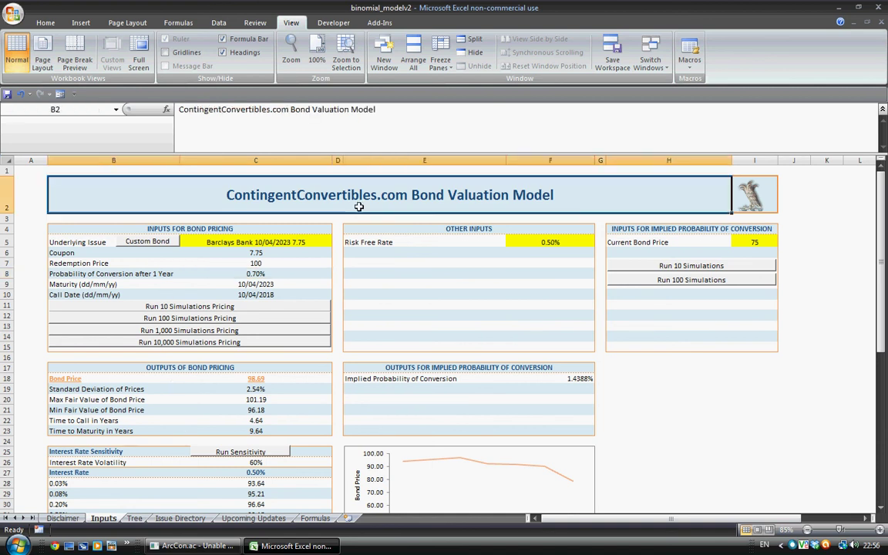